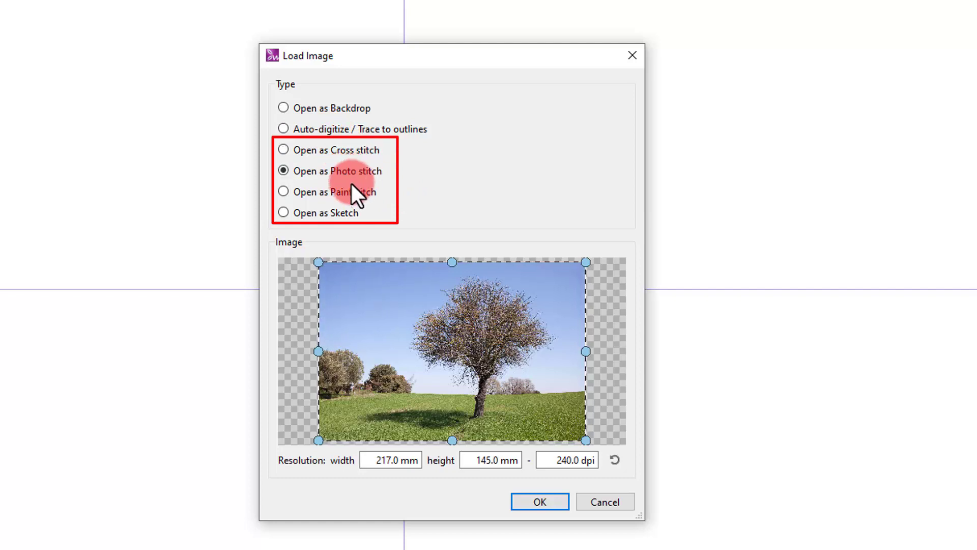
# Load the tree photo as a Sketch at 217 × 145 mm
pyautogui.click(359, 194)
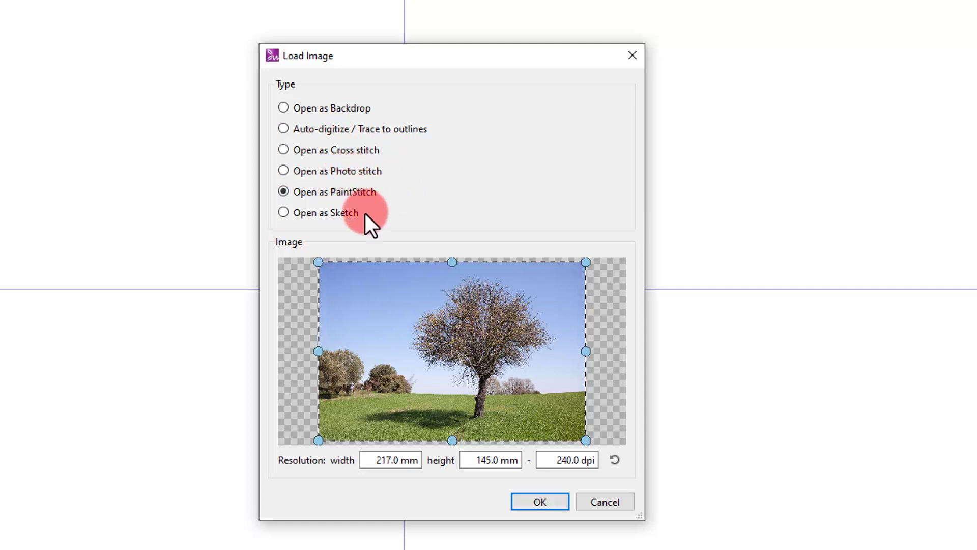
pyautogui.click(345, 218)
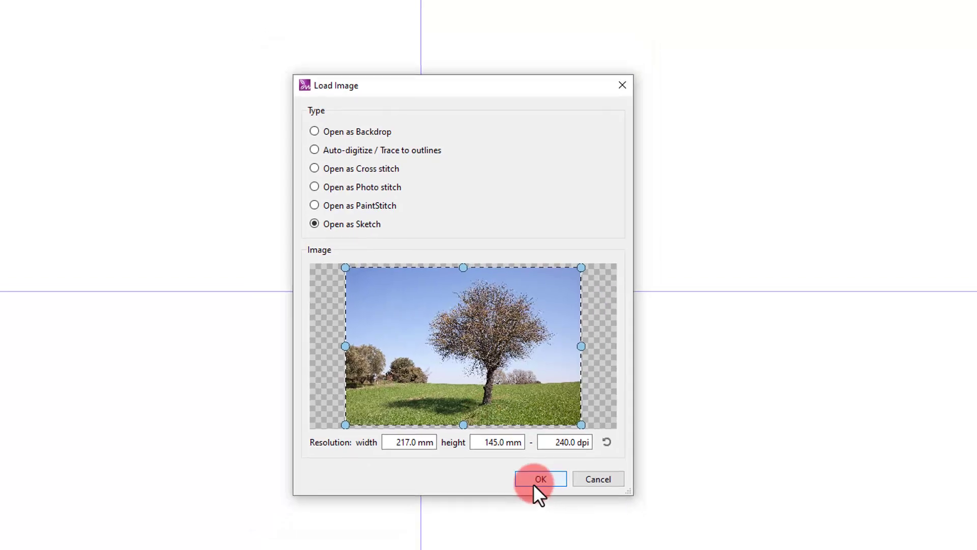
pyautogui.click(533, 483)
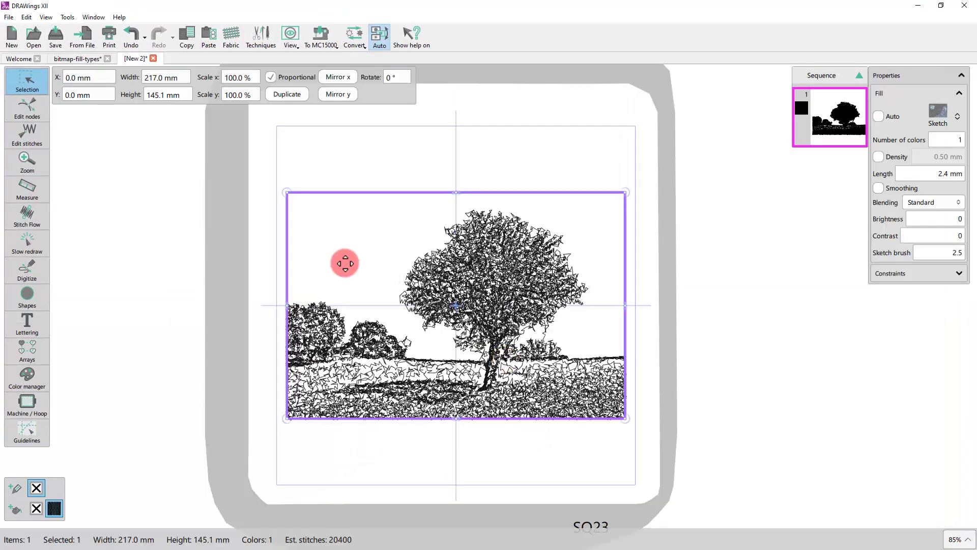
# Examine the four tree fill variants in the bitmap-fill-types design and return to the new sketch design
pyautogui.click(76, 58)
pyautogui.click(226, 363)
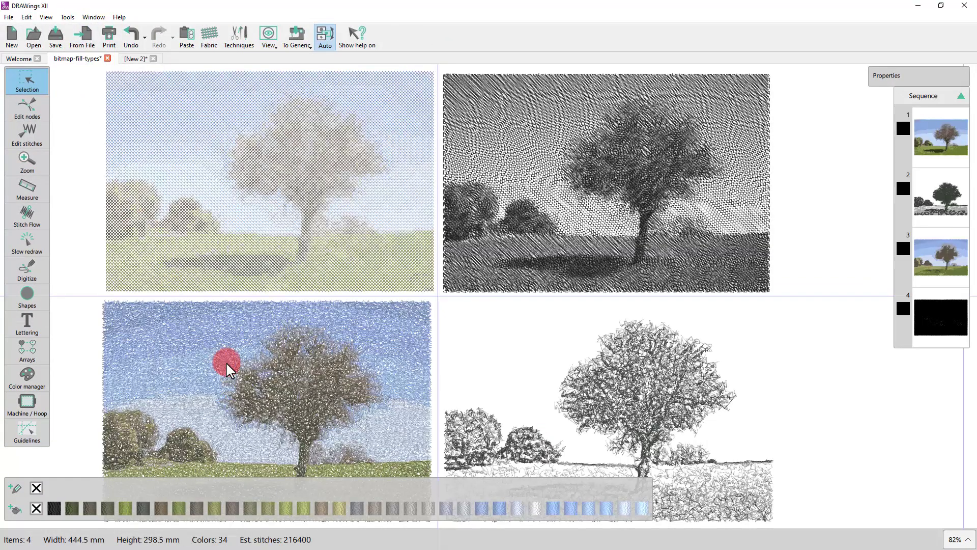
pyautogui.scroll(-3, 406, 396)
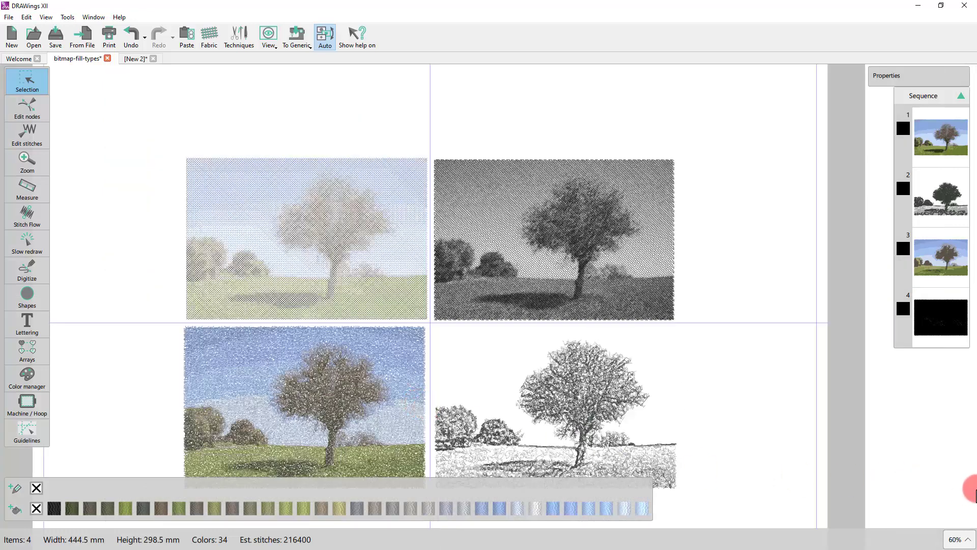
pyautogui.click(135, 60)
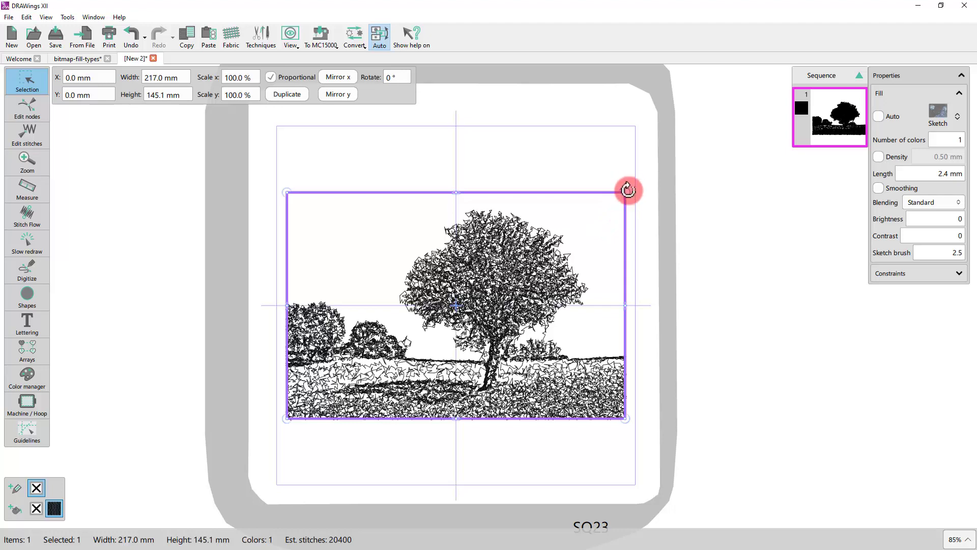
# Rotate the tree sketch counterclockwise freehand from its corner and undo the rotation
pyautogui.moveTo(628, 189); pyautogui.dragTo(547, 151)
pyautogui.moveTo(647, 337); pyautogui.dragTo(647, 337)
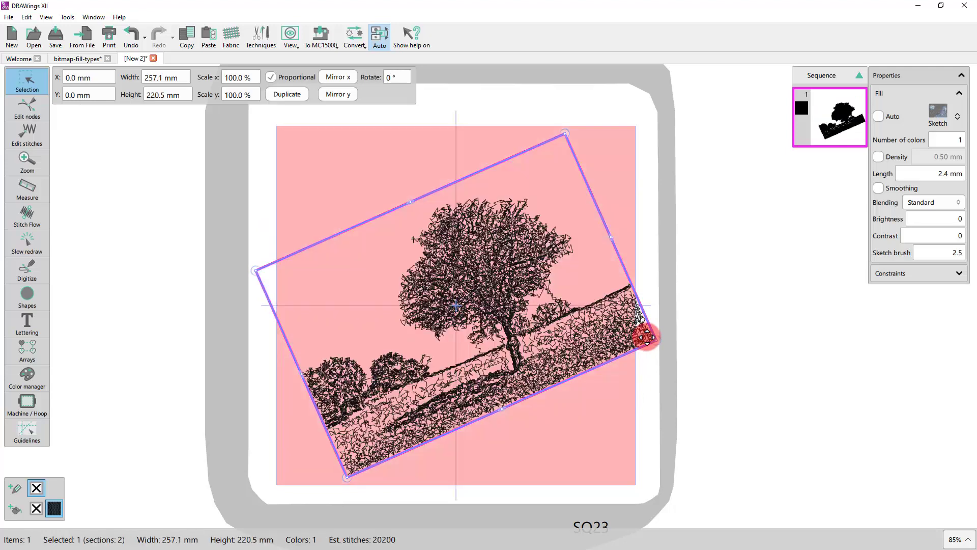
pyautogui.hotkey('ctrl', 'z')
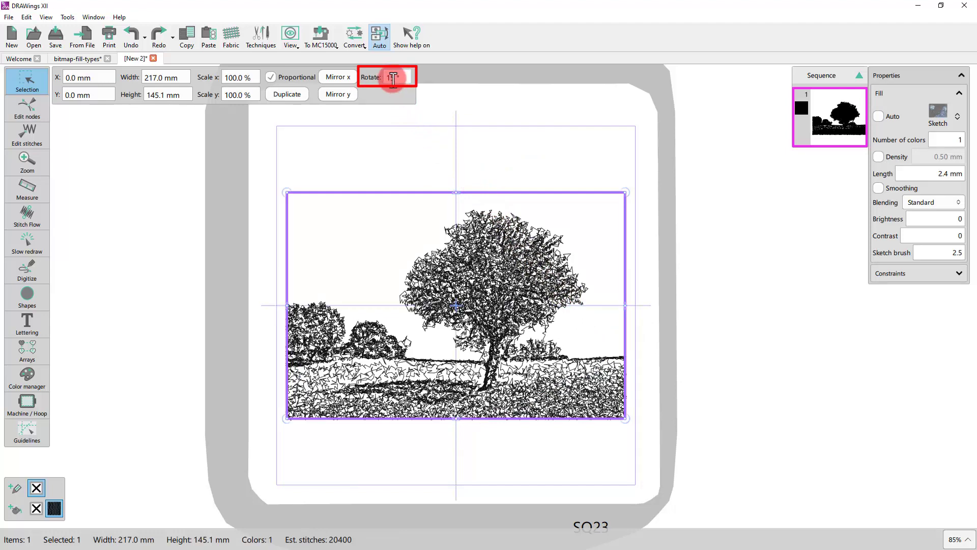
# Rotate the tree sketch by a numeric angle and reverse that rotation
pyautogui.press('Return')
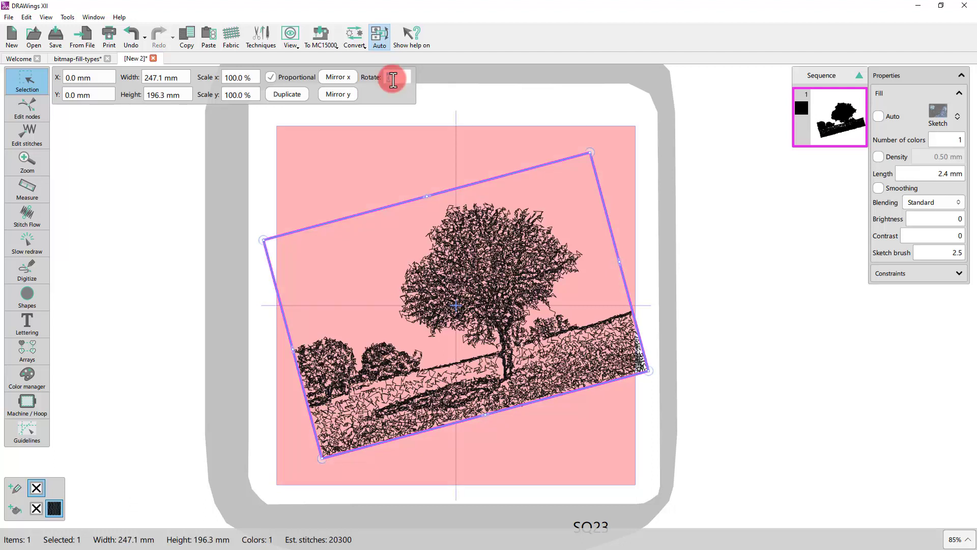
pyautogui.moveTo(393, 80); pyautogui.dragTo(406, 83)
pyautogui.click(401, 151)
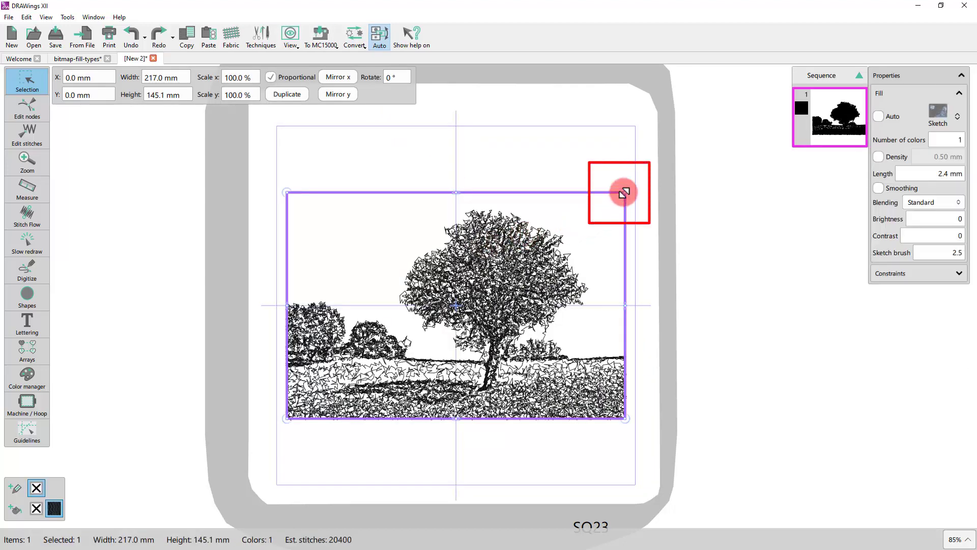
# Enlarge the tree sketch proportionally from its upper-right corner to about 262 × 175 mm, and undo it
pyautogui.moveTo(624, 192); pyautogui.dragTo(696, 145)
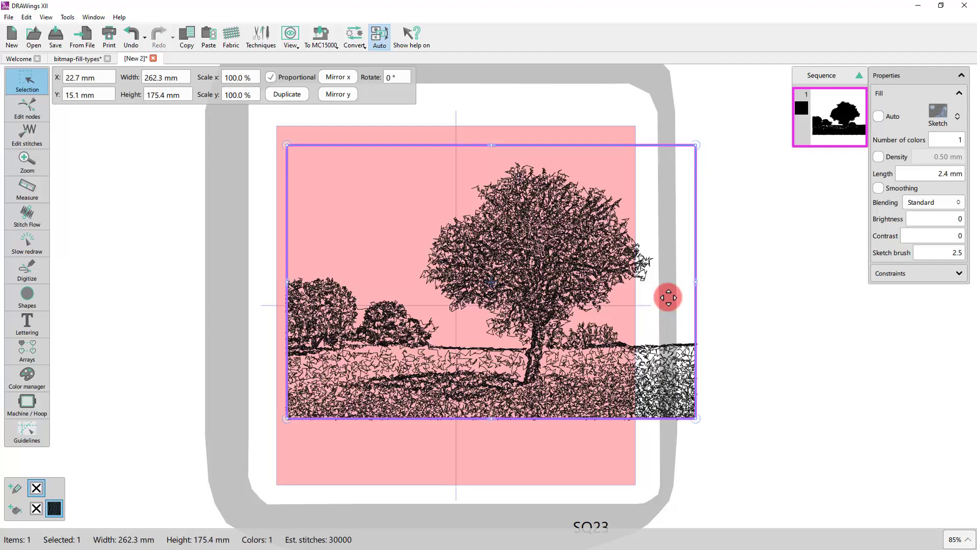
pyautogui.click(230, 291)
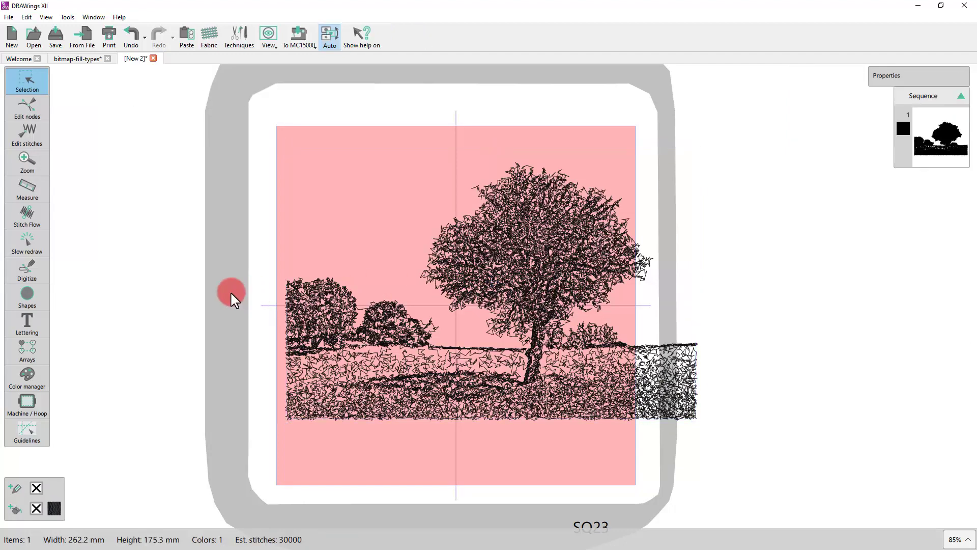
pyautogui.hotkey('ctrl', 'z')
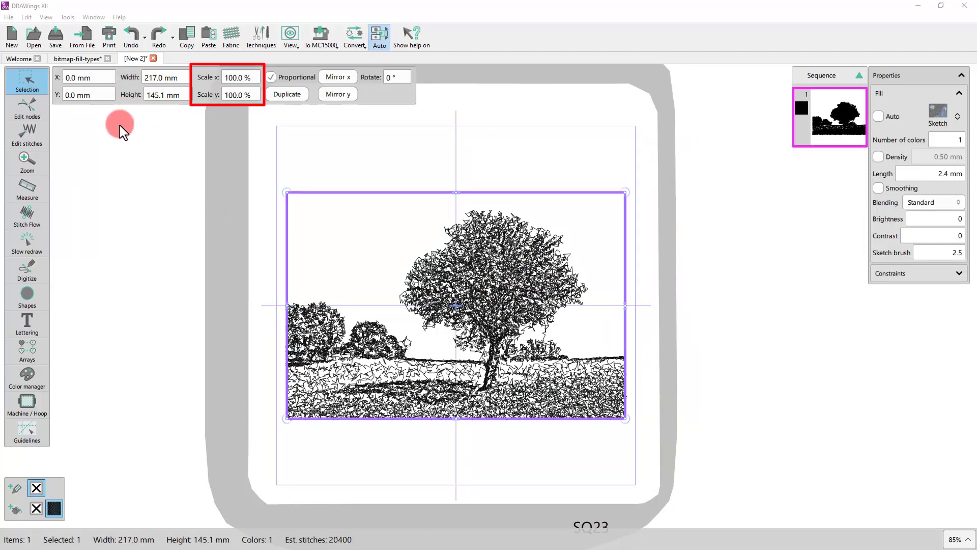
# Scale the tree sketch proportionally to 120% and undo the scaling
pyautogui.doubleClick(235, 77)
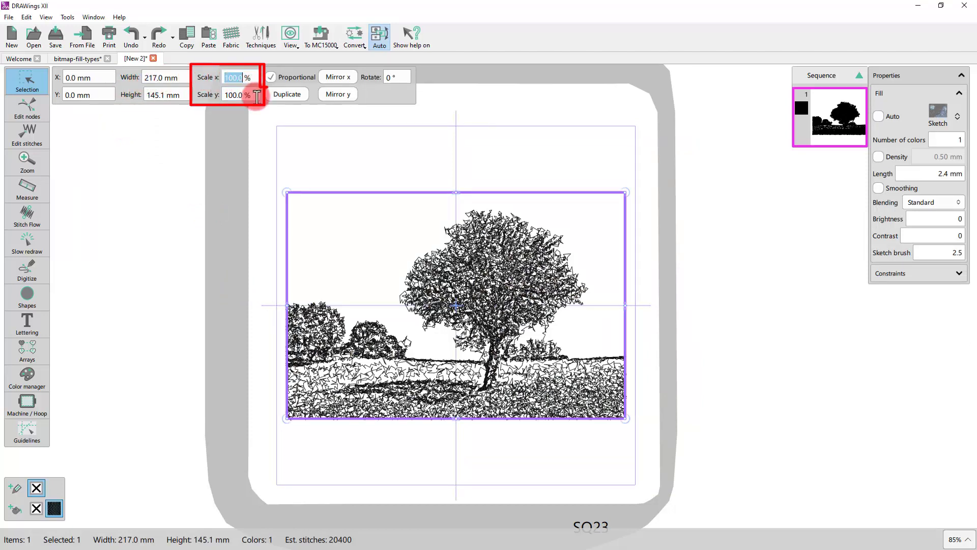
pyautogui.write('12')
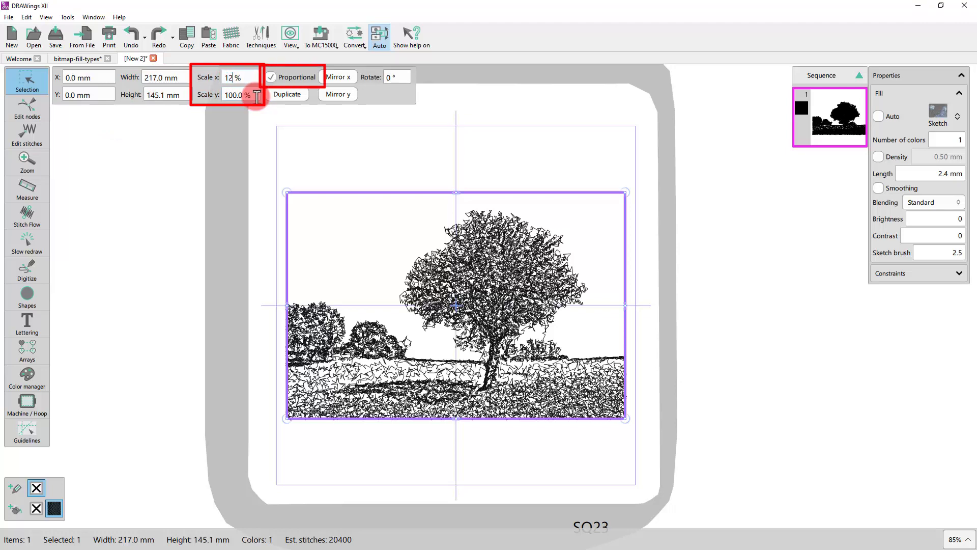
pyautogui.write('0')
pyautogui.press('Return')
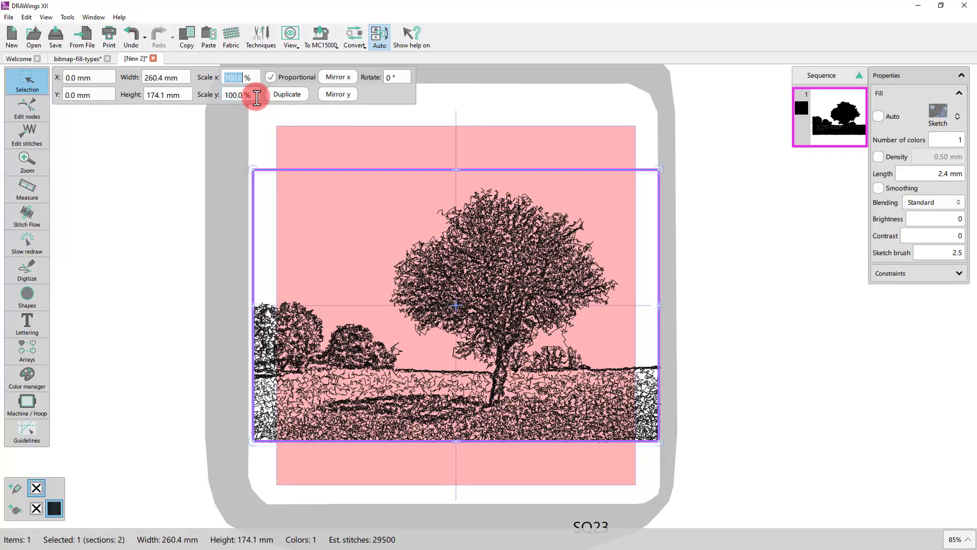
pyautogui.click(334, 139)
pyautogui.hotkey('ctrl', 'z')
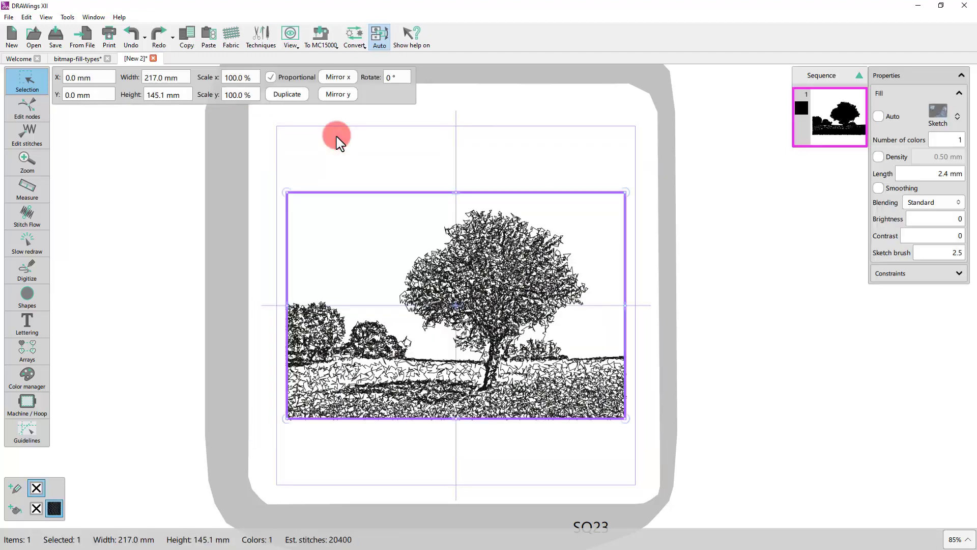
# Stretch only the tree sketch's width to about 283 mm and undo the change
pyautogui.click(638, 319)
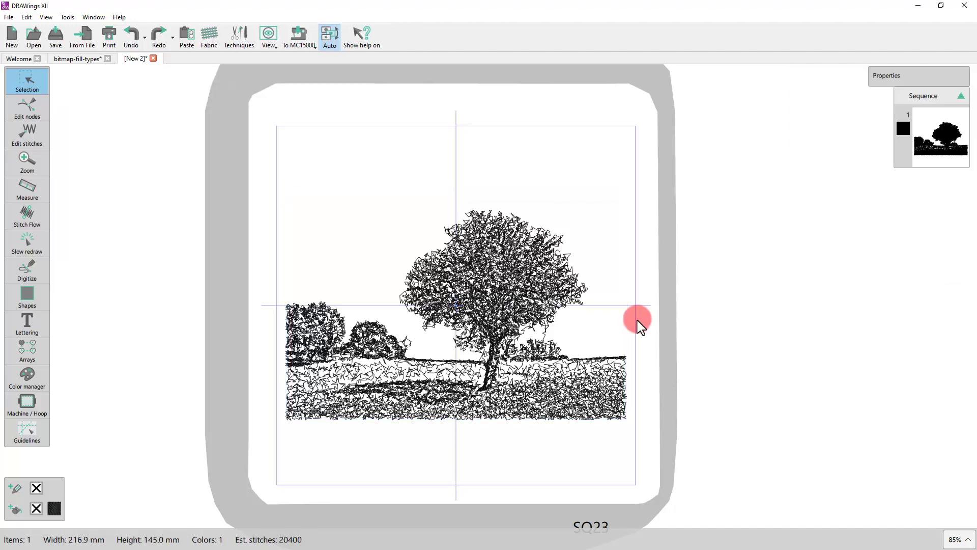
pyautogui.click(580, 317)
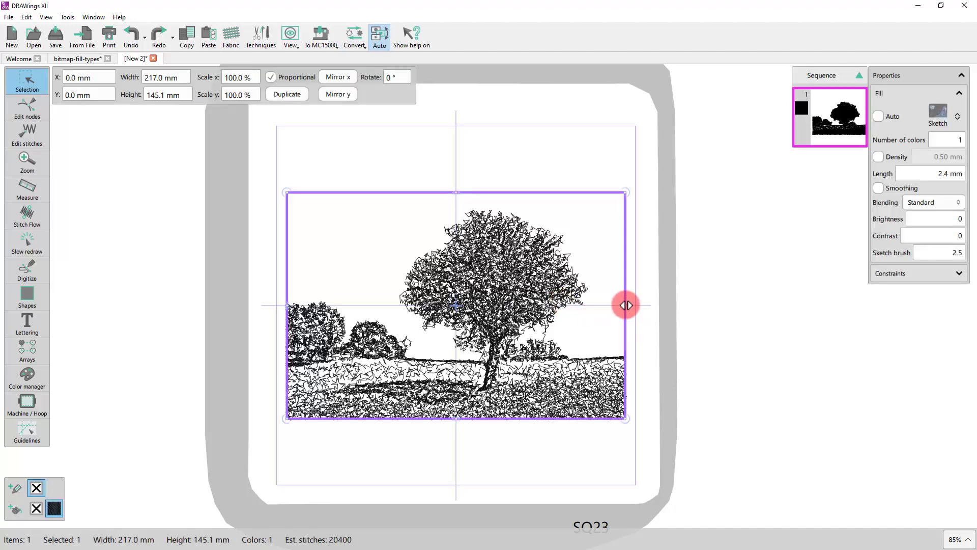
pyautogui.moveTo(626, 305); pyautogui.dragTo(727, 308)
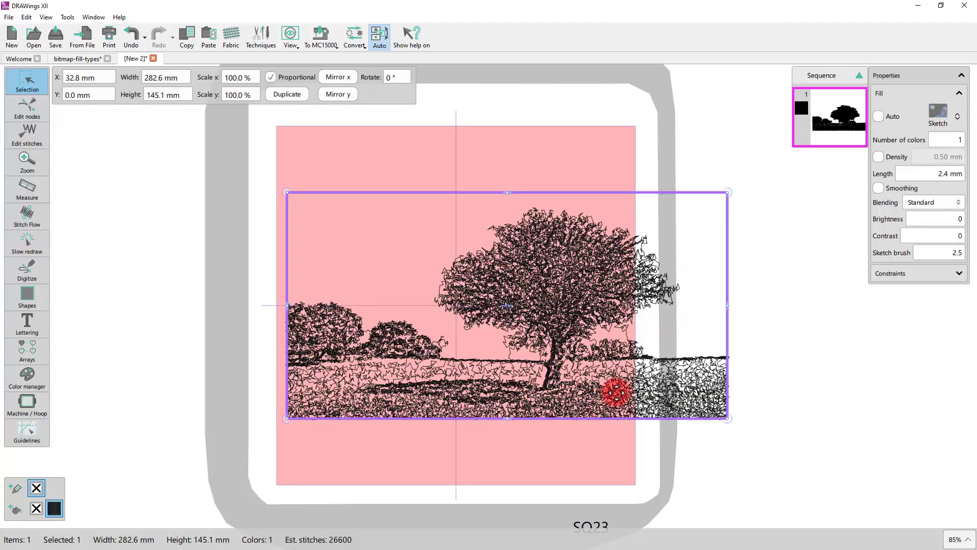
pyautogui.hotkey('ctrl', 'z')
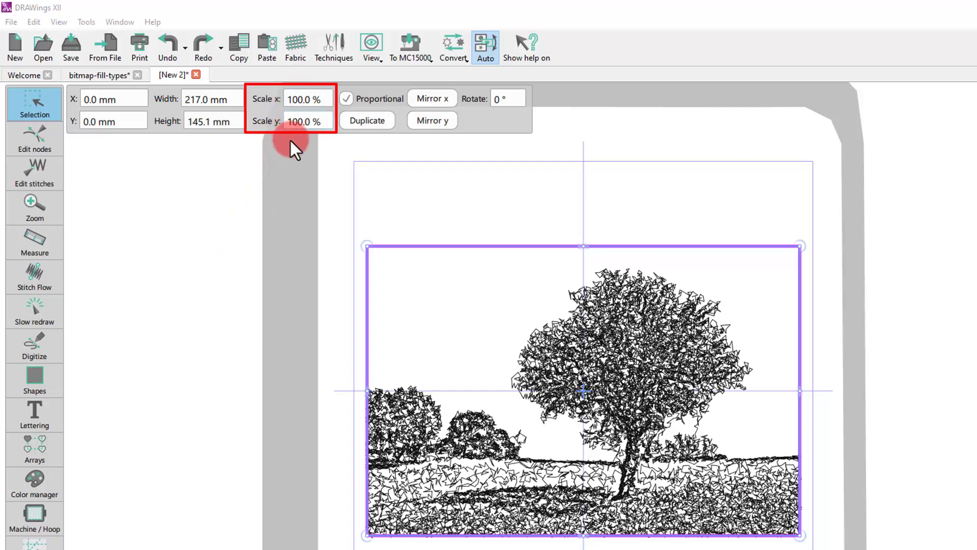
# Turn off proportional scaling, scale the sketch vertically to 130%, and undo that vertical scaling
pyautogui.click(348, 99)
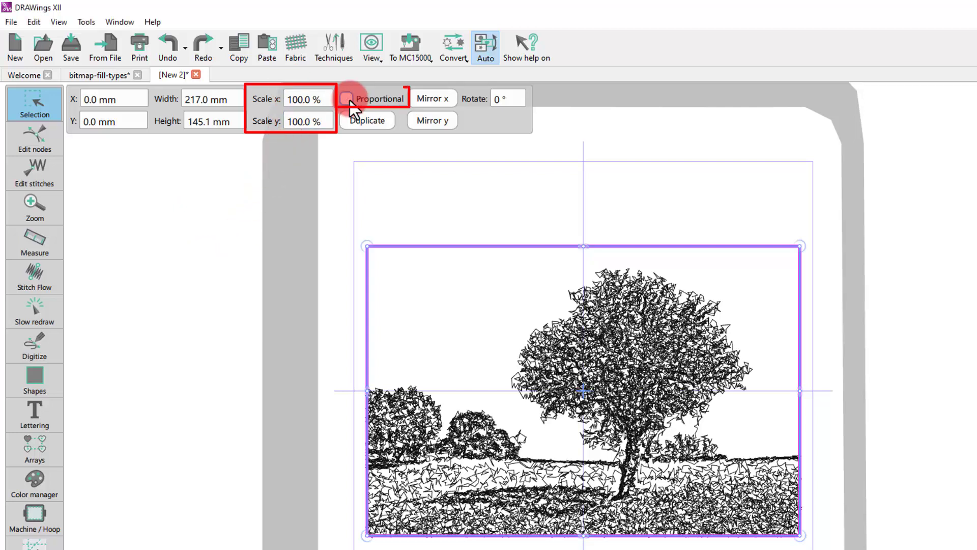
pyautogui.doubleClick(308, 122)
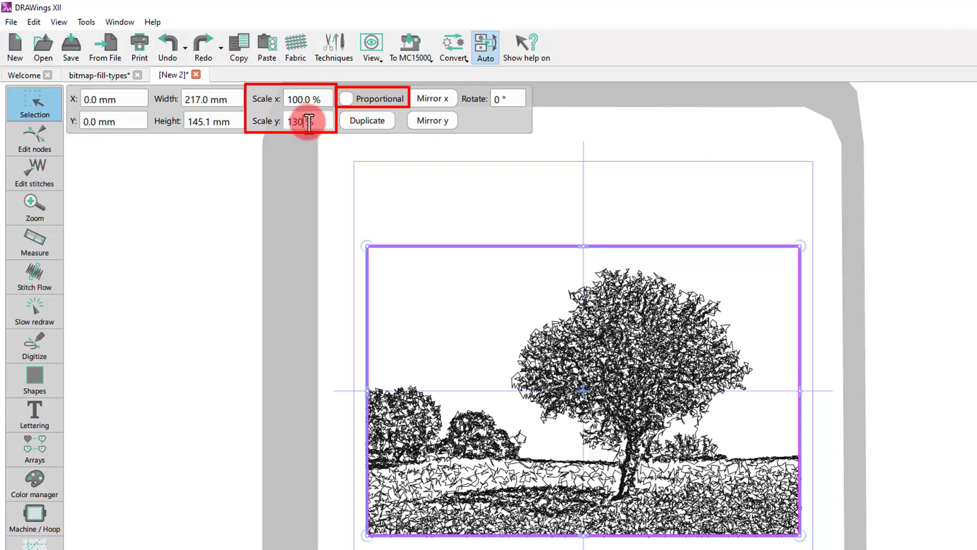
pyautogui.write('130')
pyautogui.press('Return')
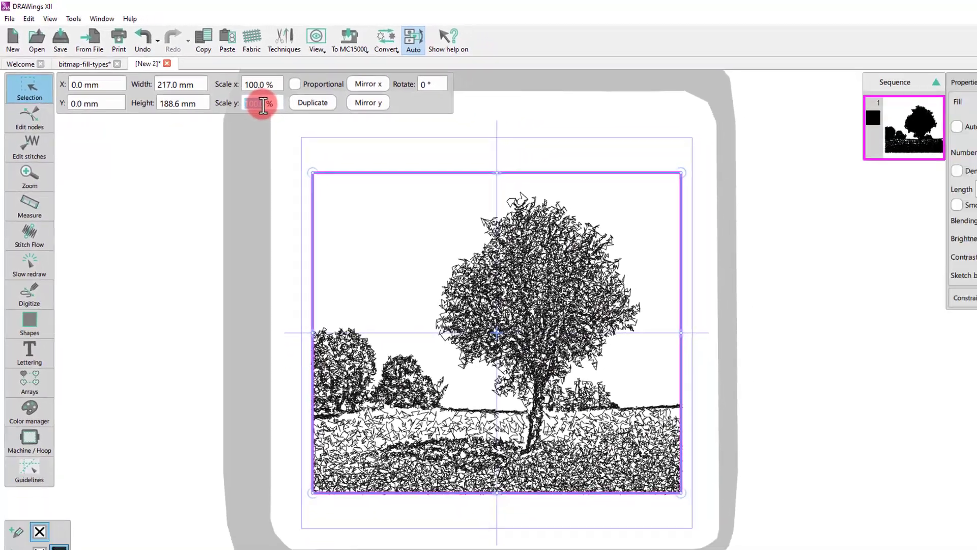
pyautogui.hotkey('ctrl', 'z')
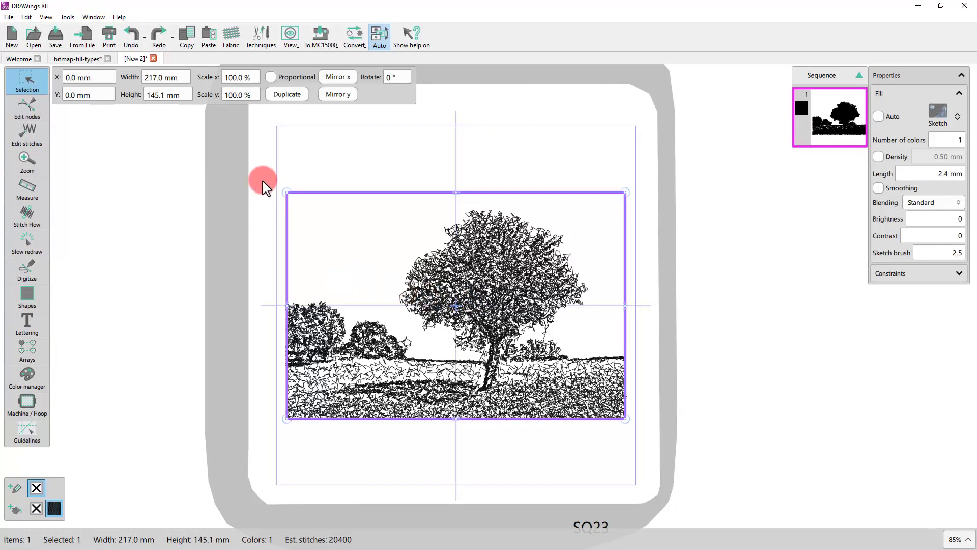
# Create a mirrored duplicate of the tree sketch, about 225 mm wide, beside its right edge and undo it
pyautogui.click(462, 453)
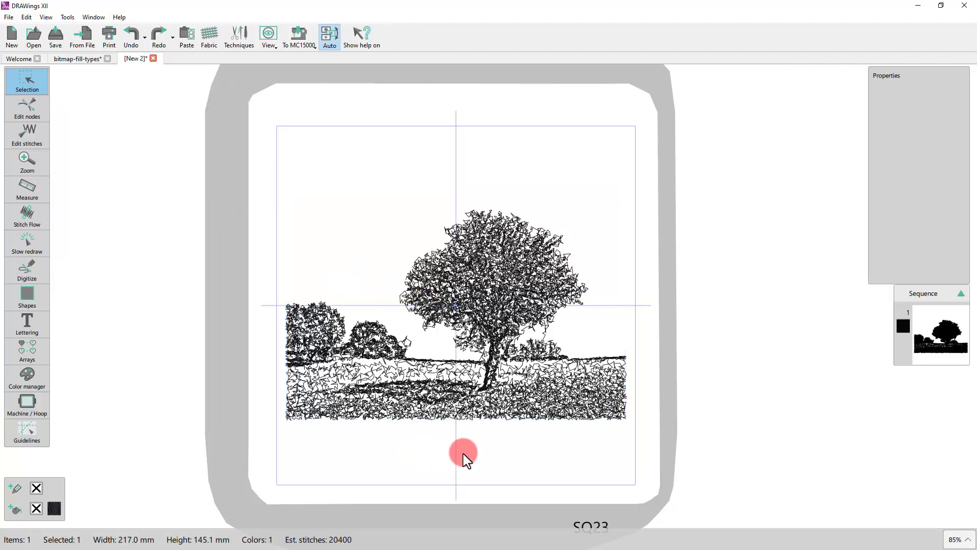
pyautogui.click(464, 410)
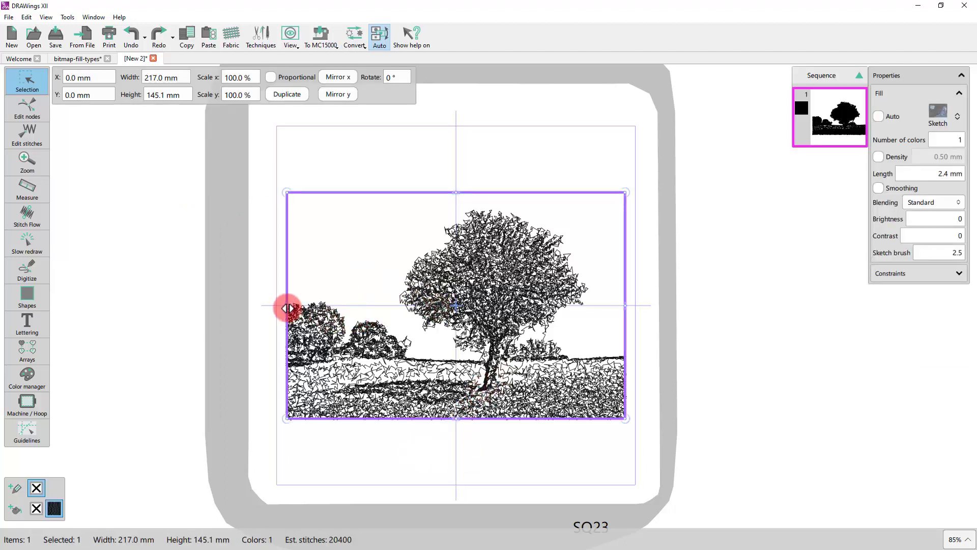
pyautogui.moveTo(286, 306); pyautogui.dragTo(808, 362)
pyautogui.press('d')
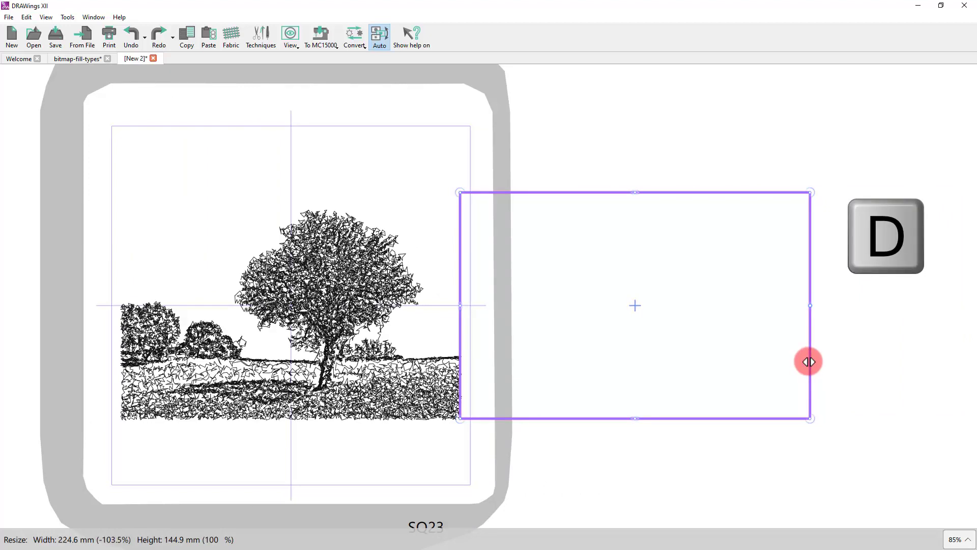
pyautogui.moveTo(809, 361); pyautogui.dragTo(807, 362)
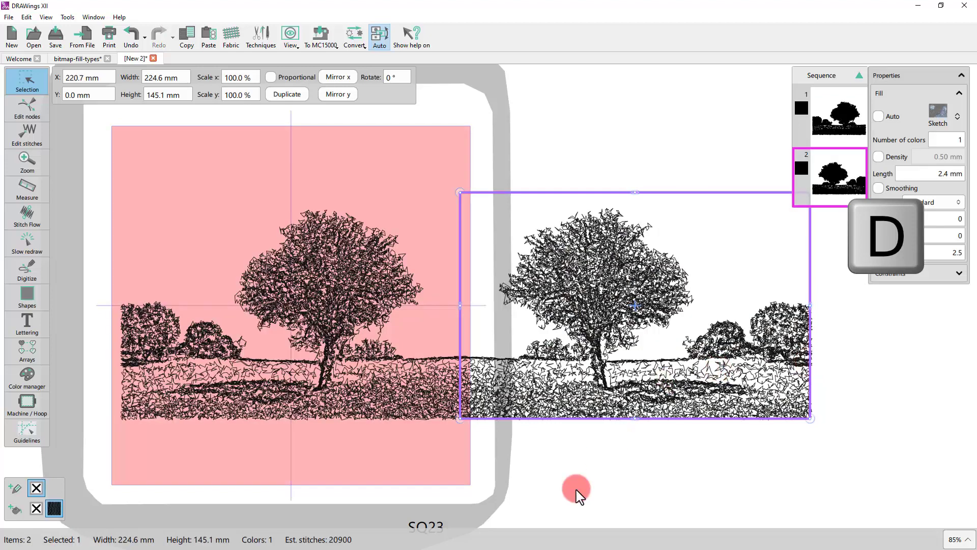
pyautogui.scroll(-4, 480, 418)
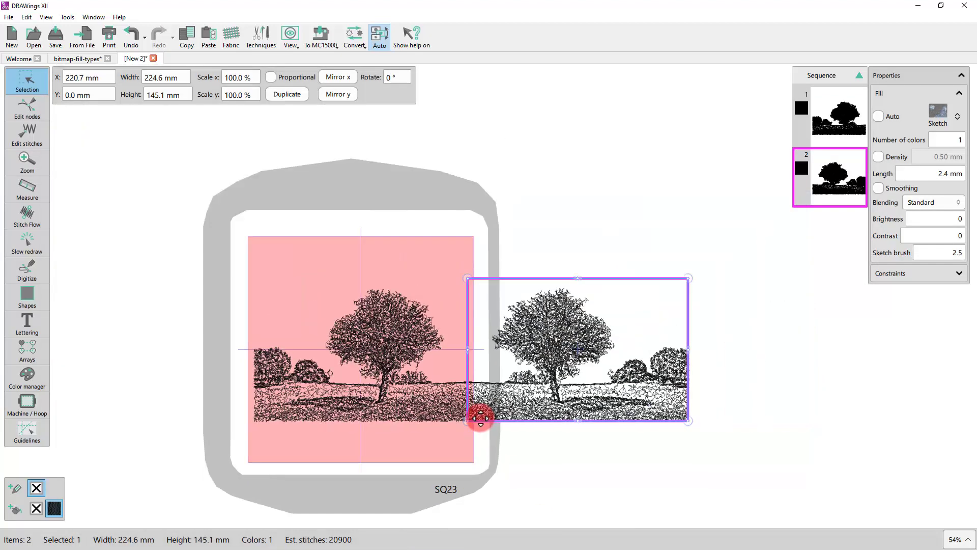
pyautogui.hotkey('ctrl', 'z')
pyautogui.scroll(5, 334, 448)
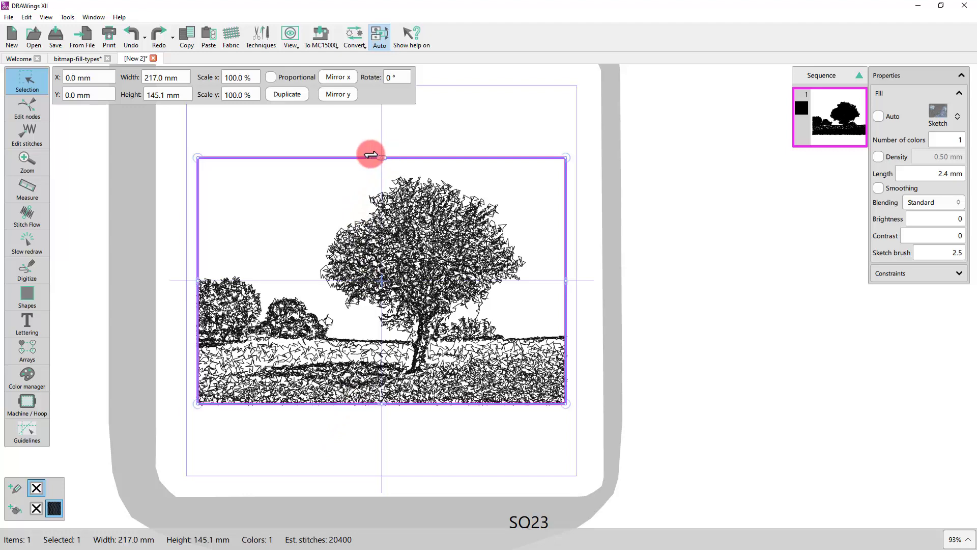
# Slant the tree sketch horizontally so its upper edge shifts right, and keep it selected
pyautogui.moveTo(370, 152); pyautogui.dragTo(406, 168)
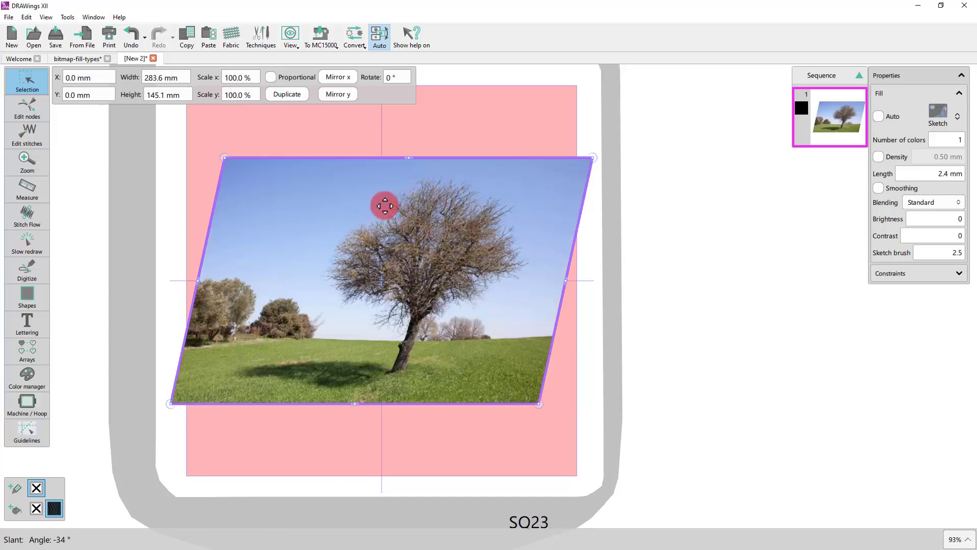
pyautogui.click(393, 457)
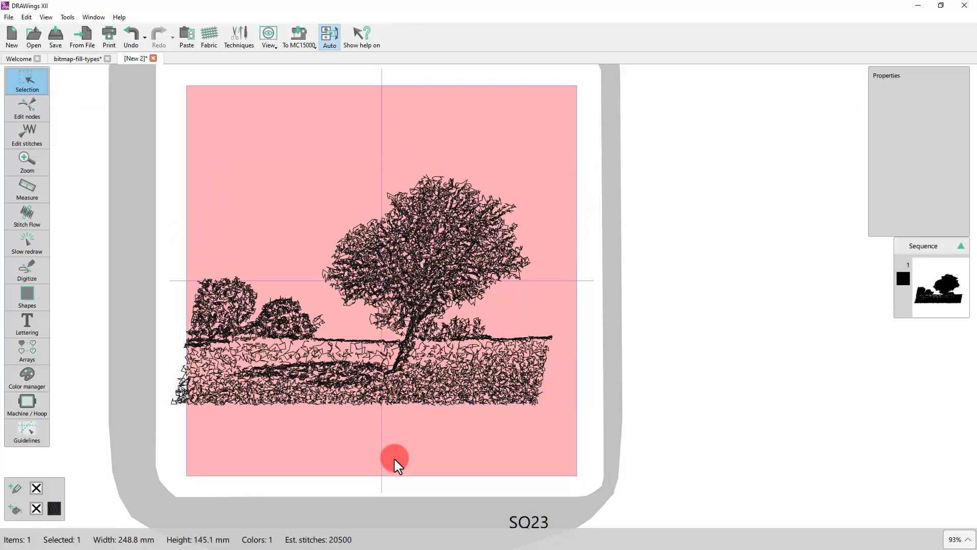
pyautogui.click(407, 389)
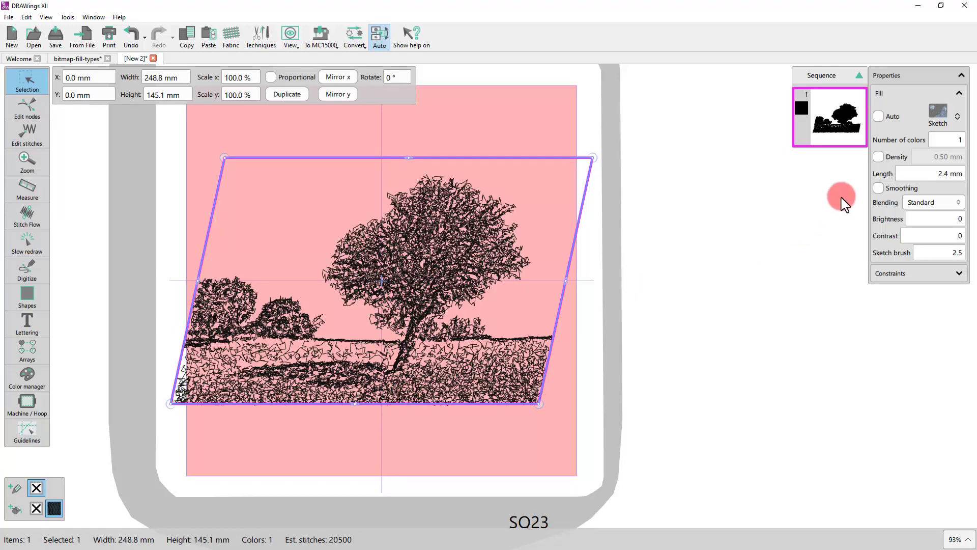
# Change the slanted tree image's fill type to Cross
pyautogui.click(935, 112)
pyautogui.click(926, 146)
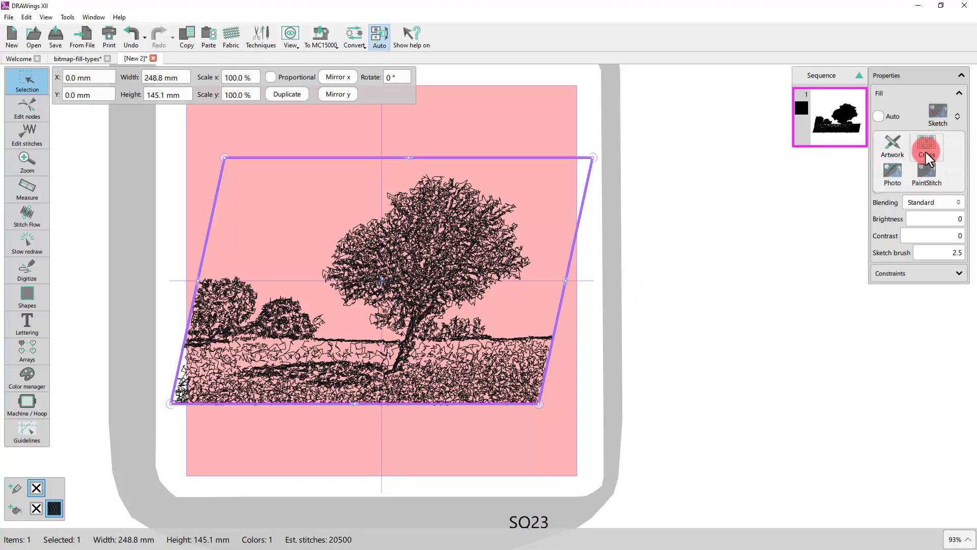
# Try the PaintStitch, Sketch and Cross fill types in turn on the slanted tree image
pyautogui.click(924, 178)
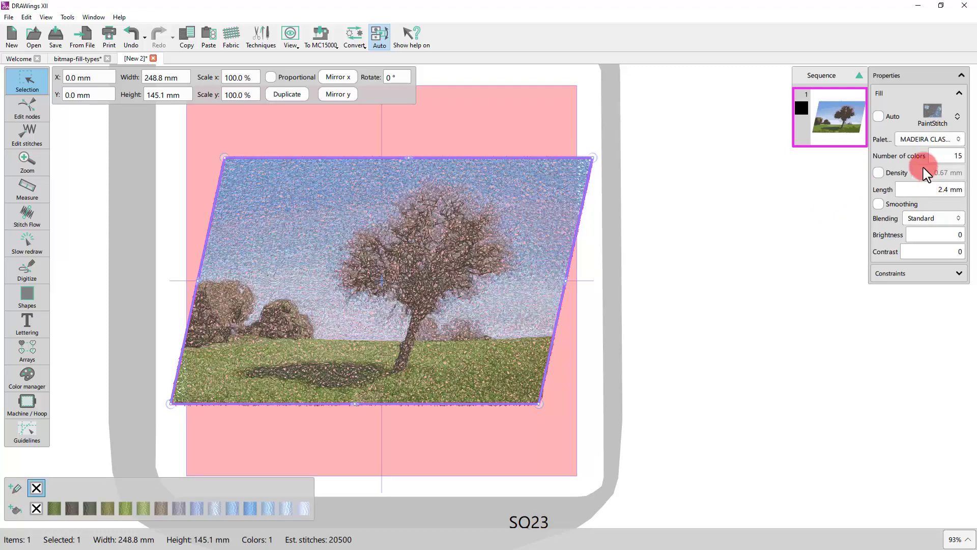
pyautogui.click(933, 114)
pyautogui.click(891, 173)
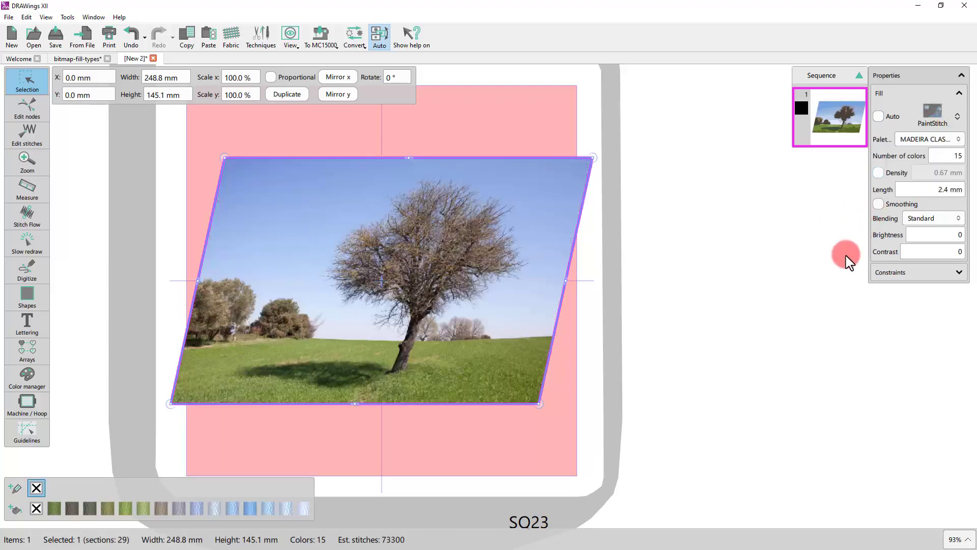
pyautogui.click(937, 114)
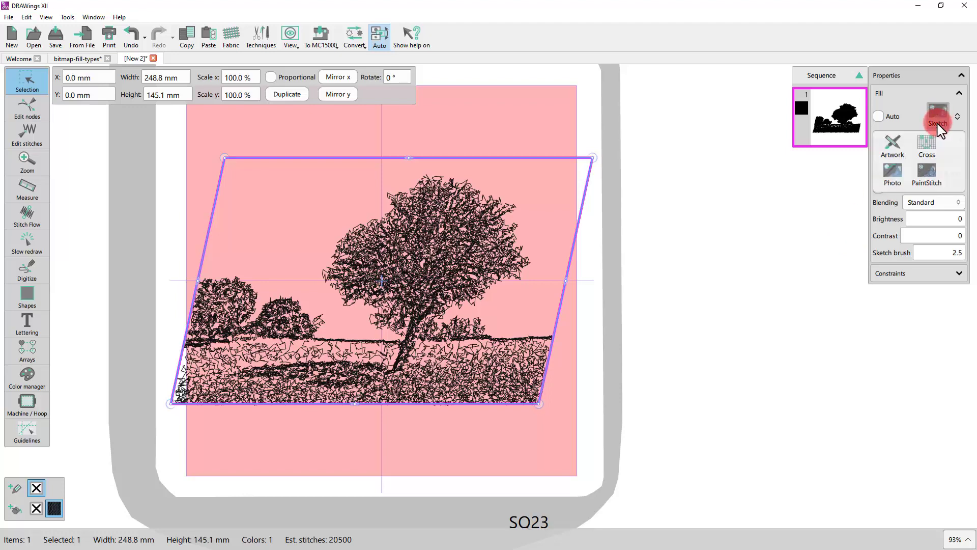
pyautogui.click(924, 144)
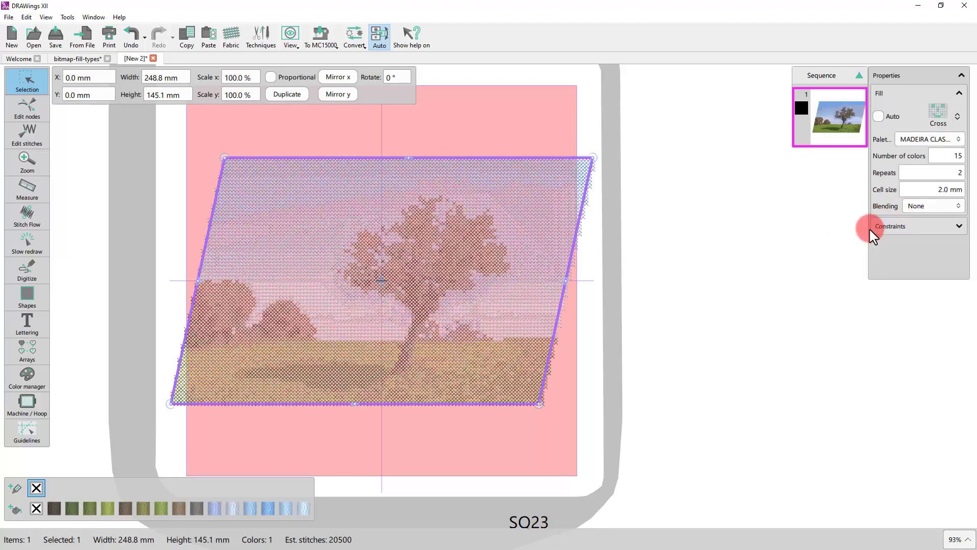
# Change the slanted tree image's fill type to Photo
pyautogui.click(938, 118)
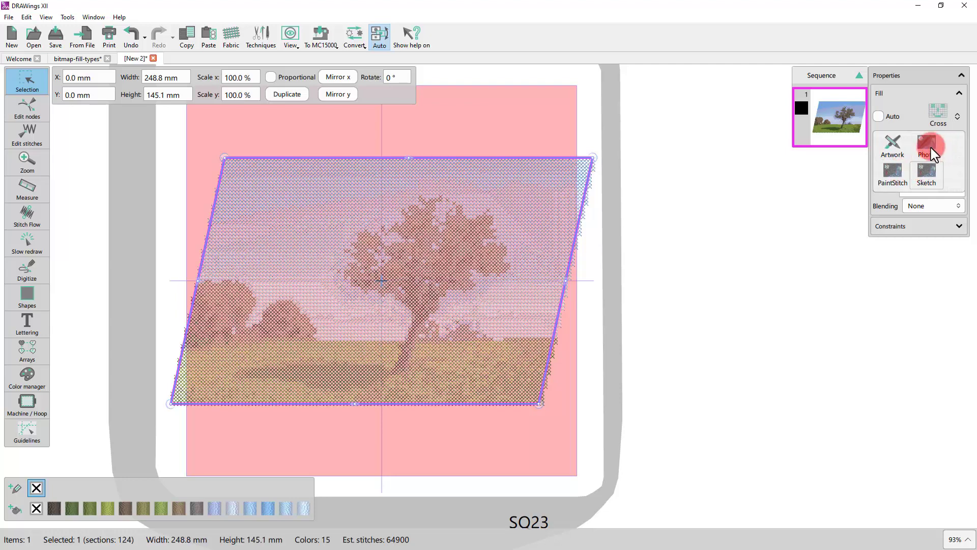
pyautogui.click(929, 147)
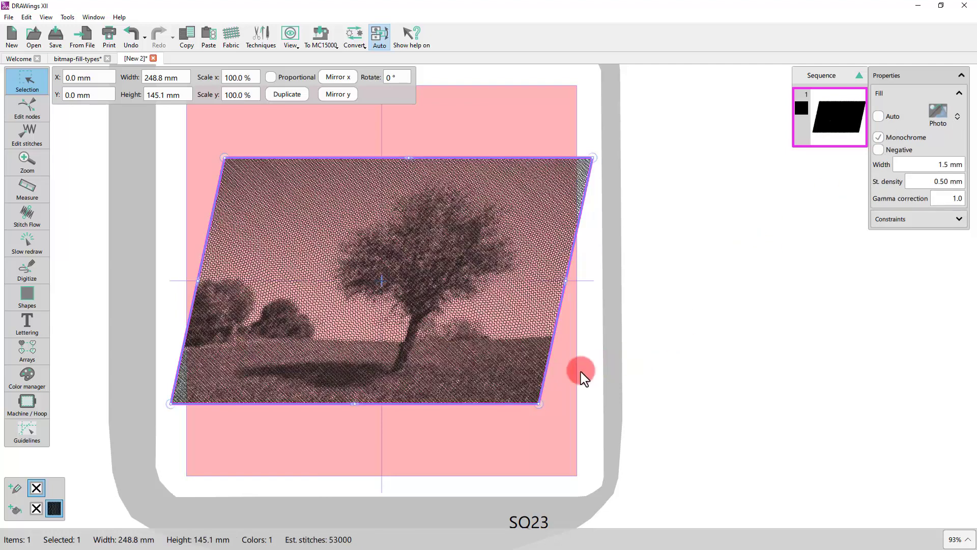
# Edit the tree image's outline nodes, moving the lower-left corner slightly inward and bending the right edge into an inward curve
pyautogui.click(21, 105)
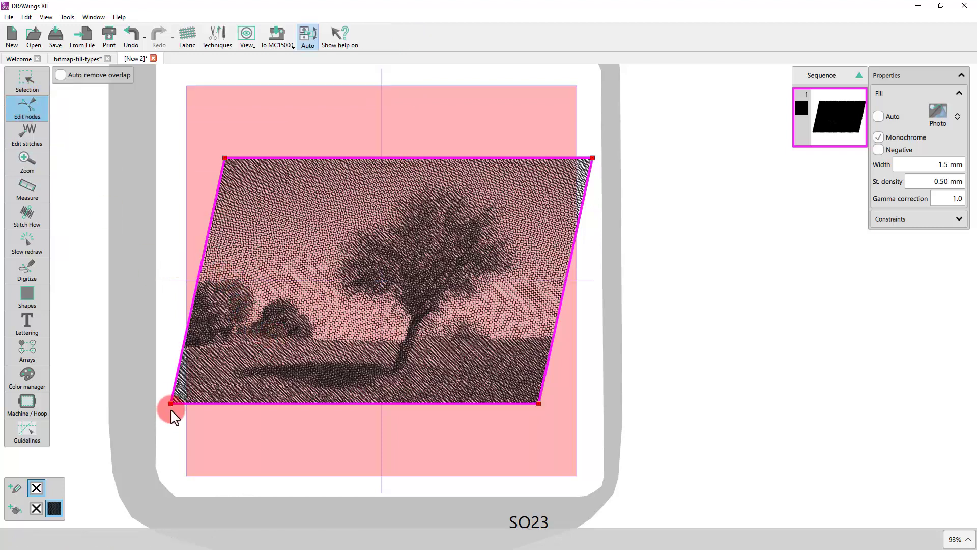
pyautogui.moveTo(172, 403); pyautogui.dragTo(193, 405)
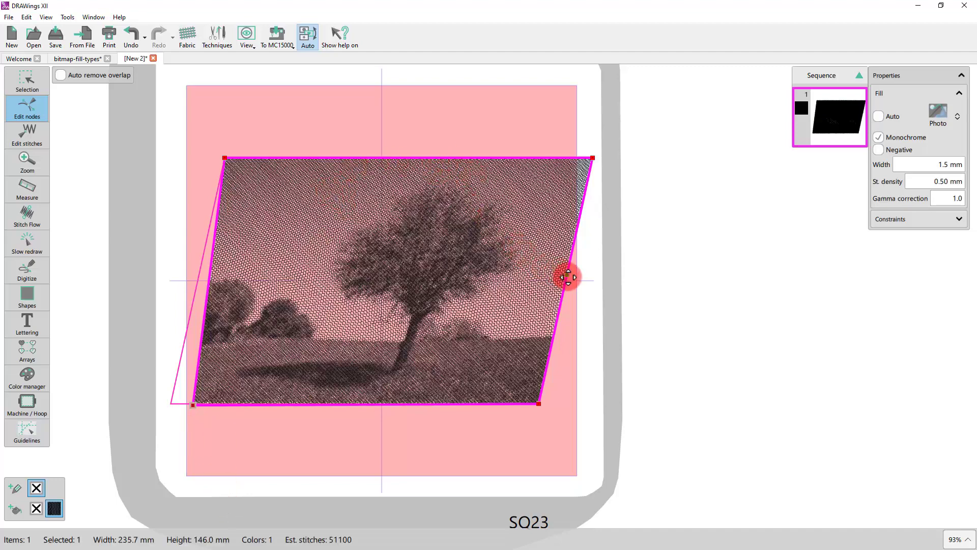
pyautogui.moveTo(568, 277); pyautogui.dragTo(534, 346)
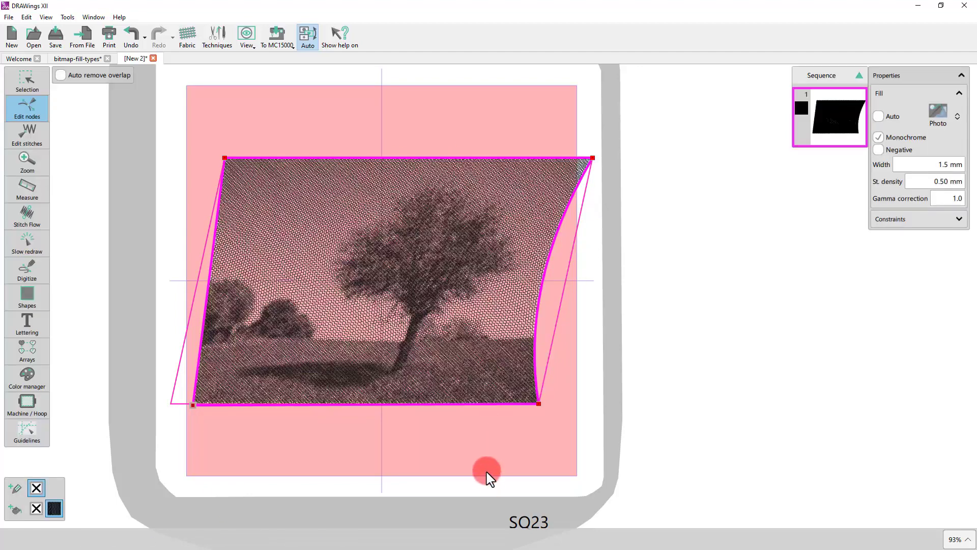